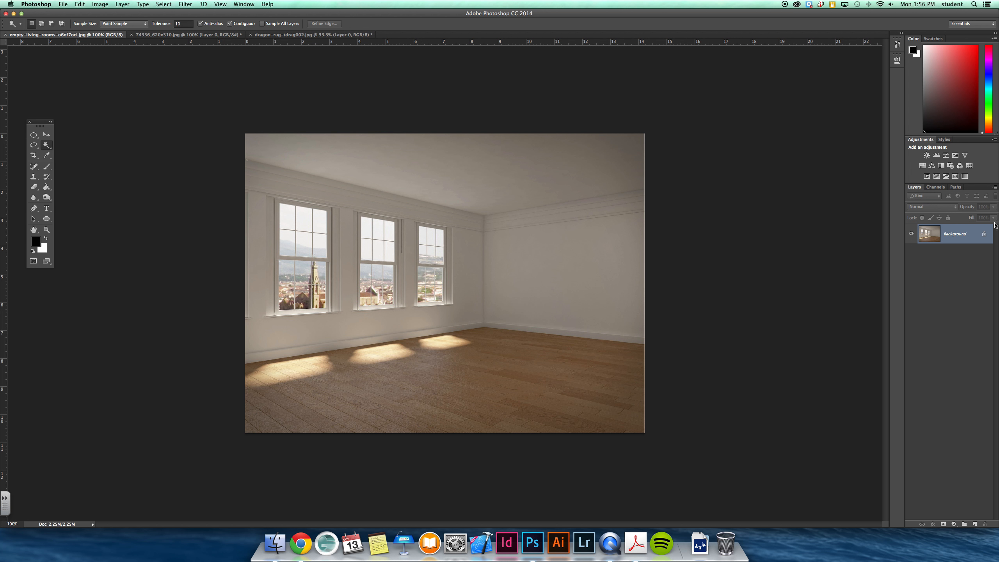
Add a new layer to the empty living room image and name it rug
{"action": "left_click", "coordinate": [975, 524]}
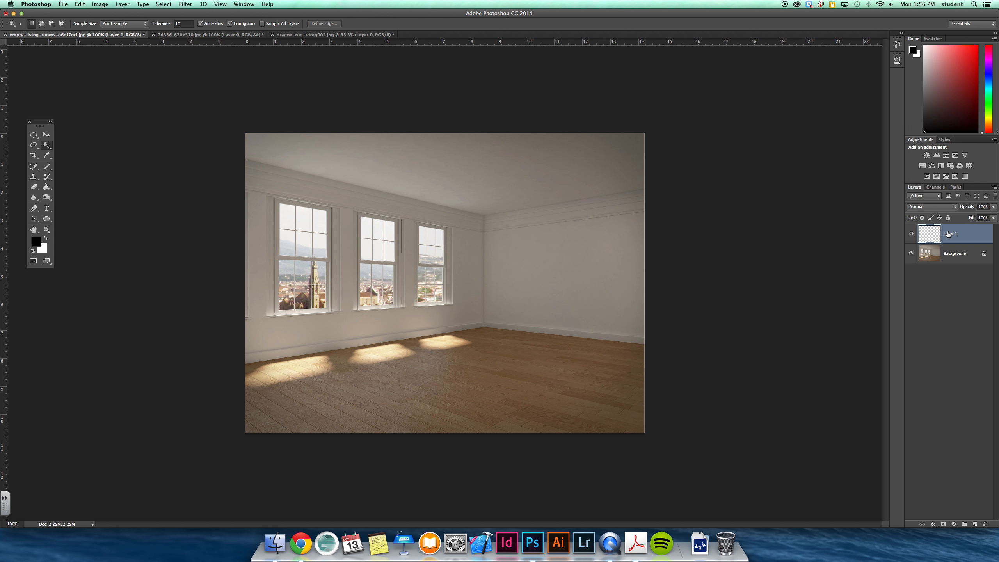
{"action": "double_click", "coordinate": [950, 233]}
{"action": "key", "text": "Return"}
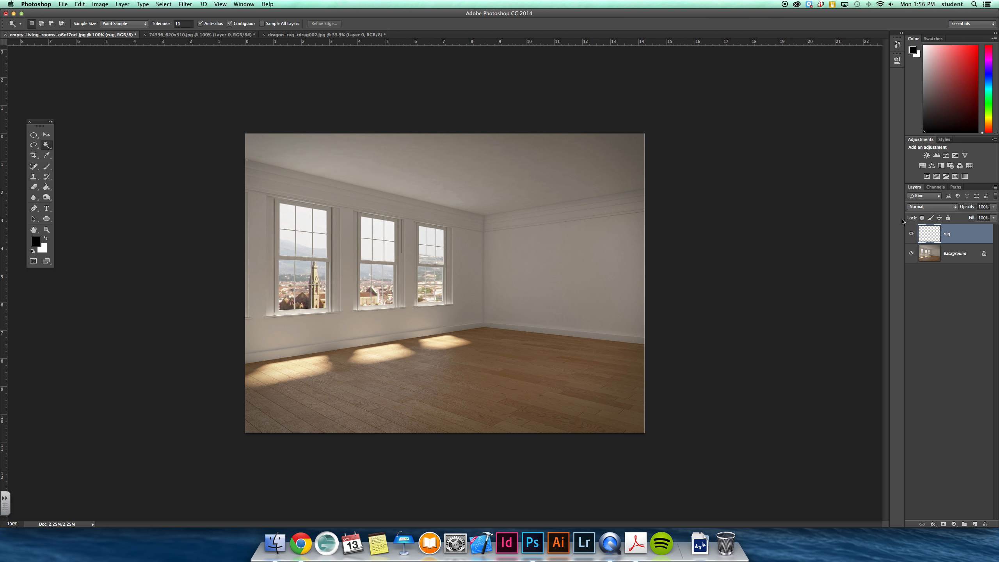
Select the entire rug picture in dragon-rug-tdrag002.jpg and copy it
{"action": "left_click", "coordinate": [321, 35]}
{"action": "key", "text": "super+minus"}
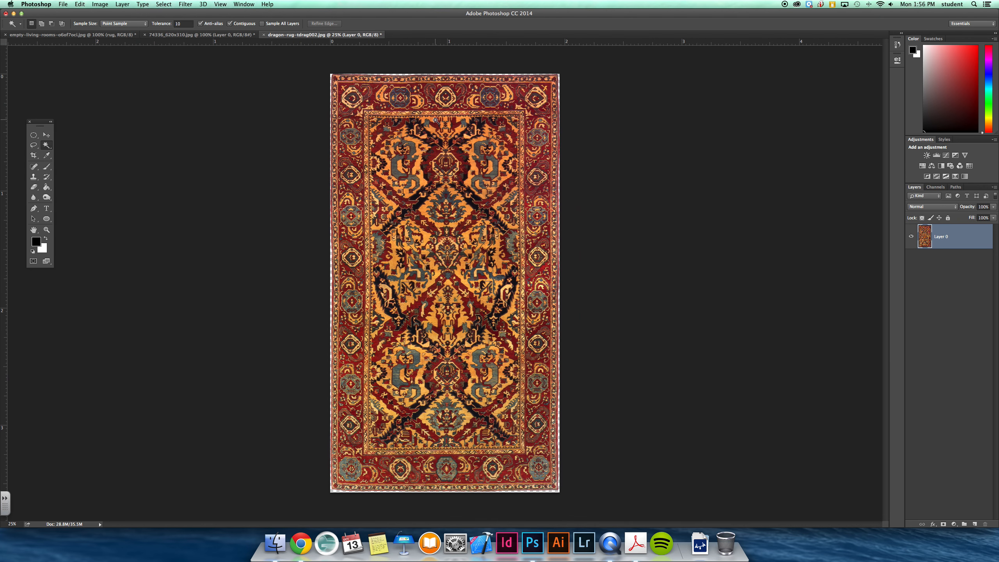
{"action": "left_click", "coordinate": [185, 3]}
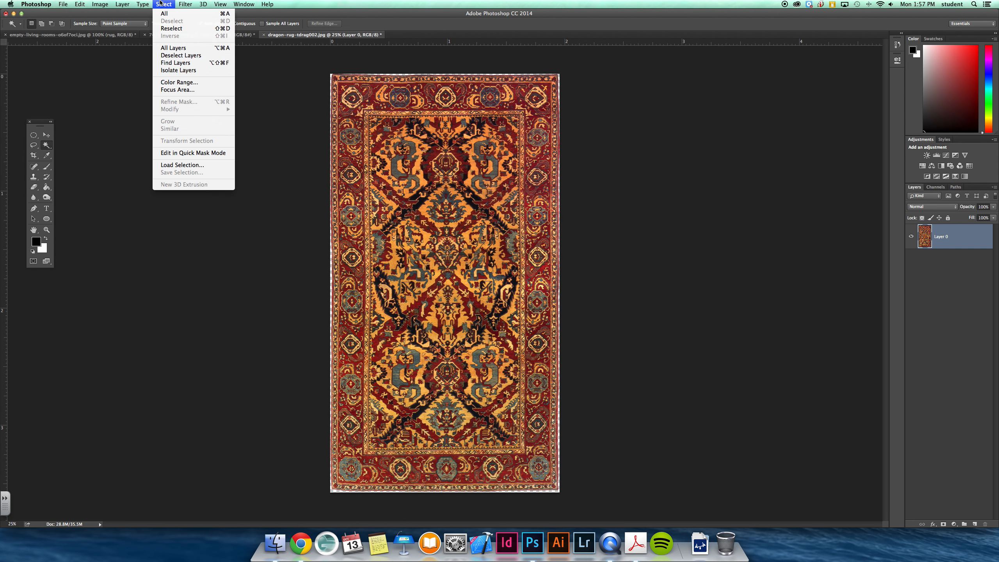
{"action": "left_click", "coordinate": [166, 14]}
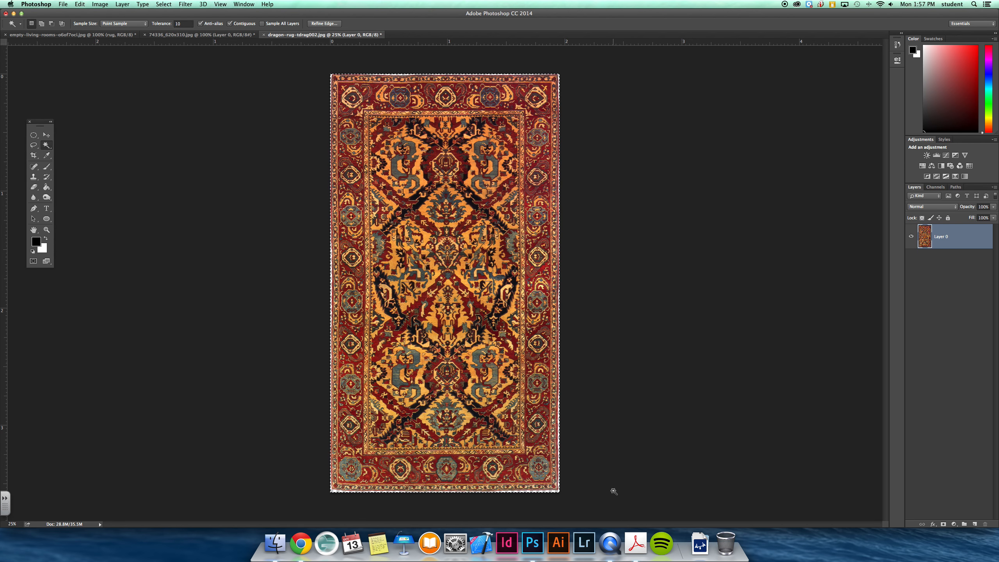
{"action": "left_click", "coordinate": [64, 4]}
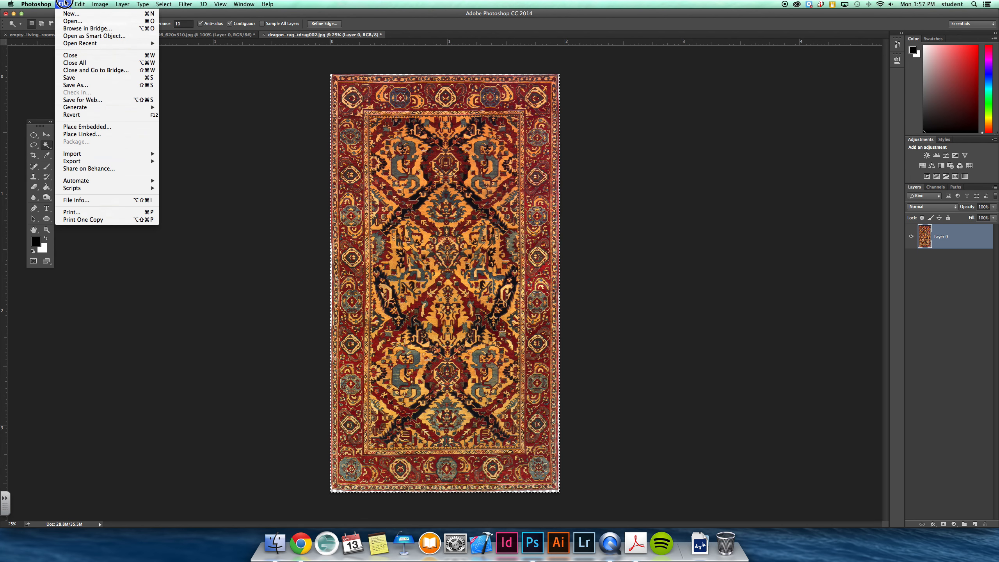
{"action": "mouse_move", "coordinate": [80, 4]}
{"action": "left_click", "coordinate": [168, 61]}
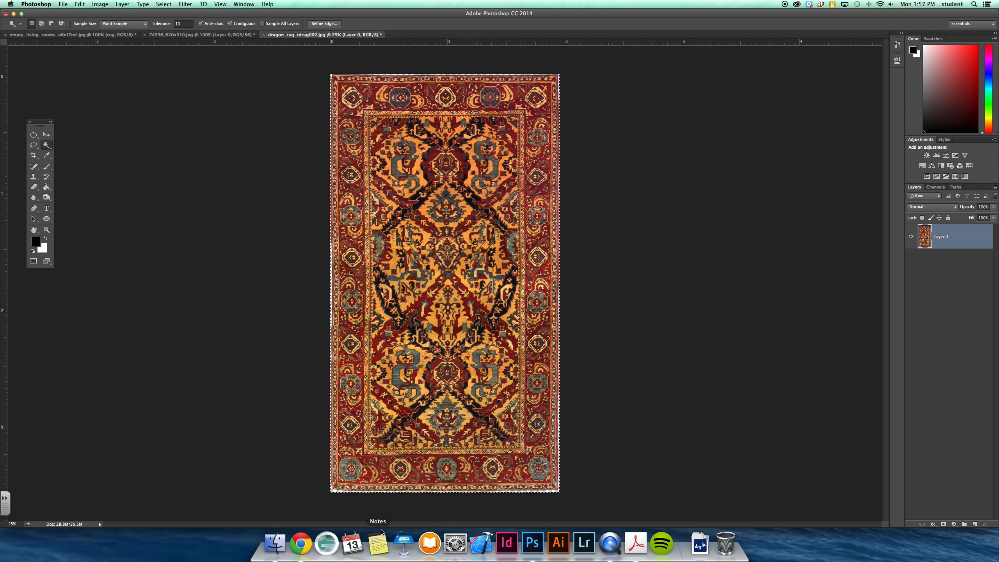
In the living room image, start the Vanishing Point filter and draw a four-corner floor plane following both wall edges and extending beyond the picture
{"action": "left_click", "coordinate": [81, 35]}
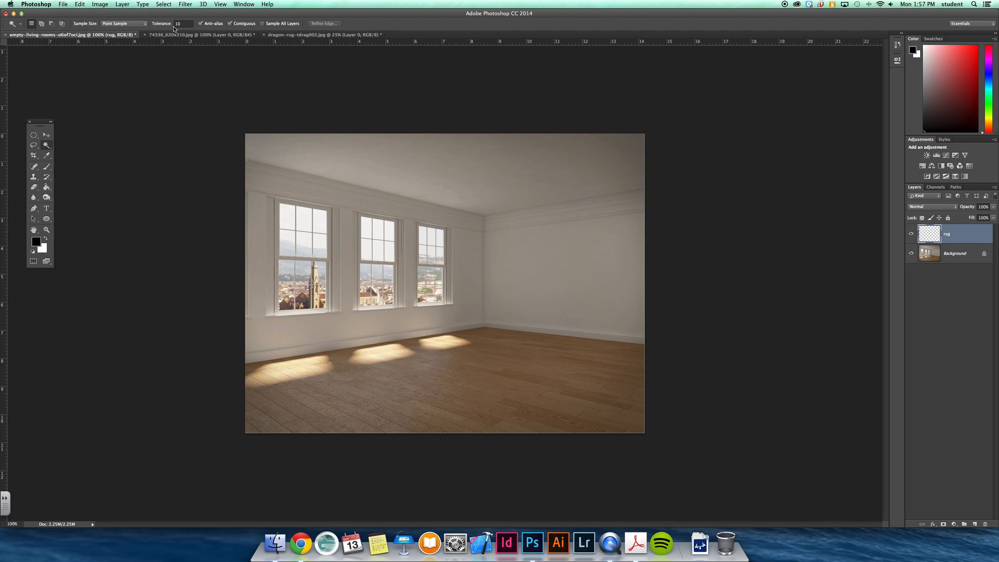
{"action": "left_click", "coordinate": [185, 4]}
{"action": "left_click", "coordinate": [215, 76]}
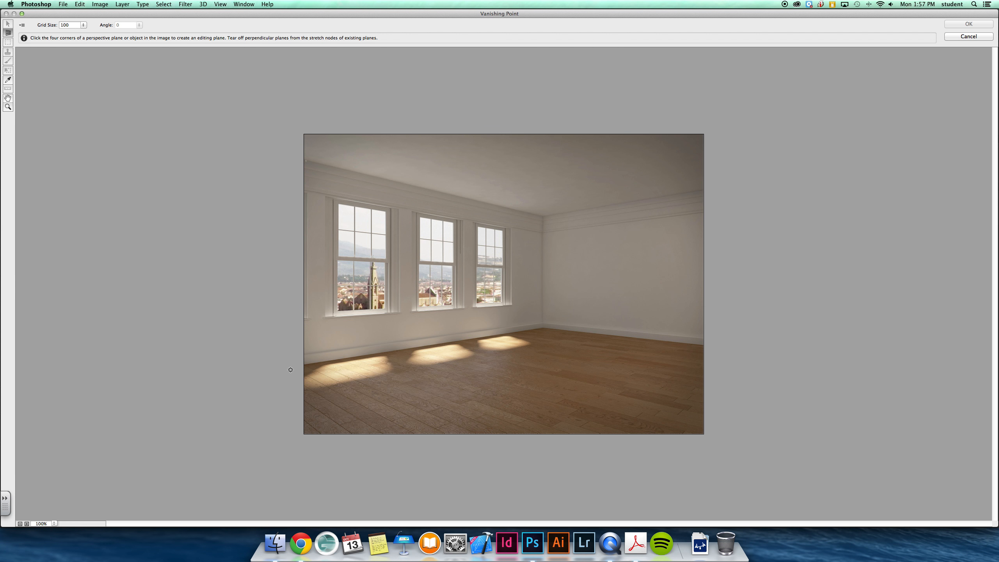
{"action": "left_click", "coordinate": [255, 373]}
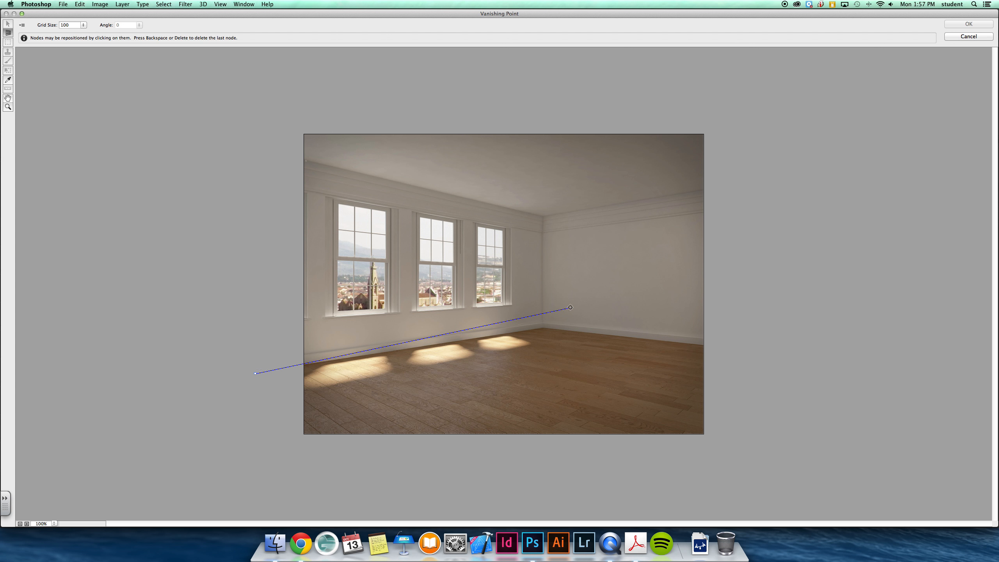
{"action": "left_click", "coordinate": [545, 327]}
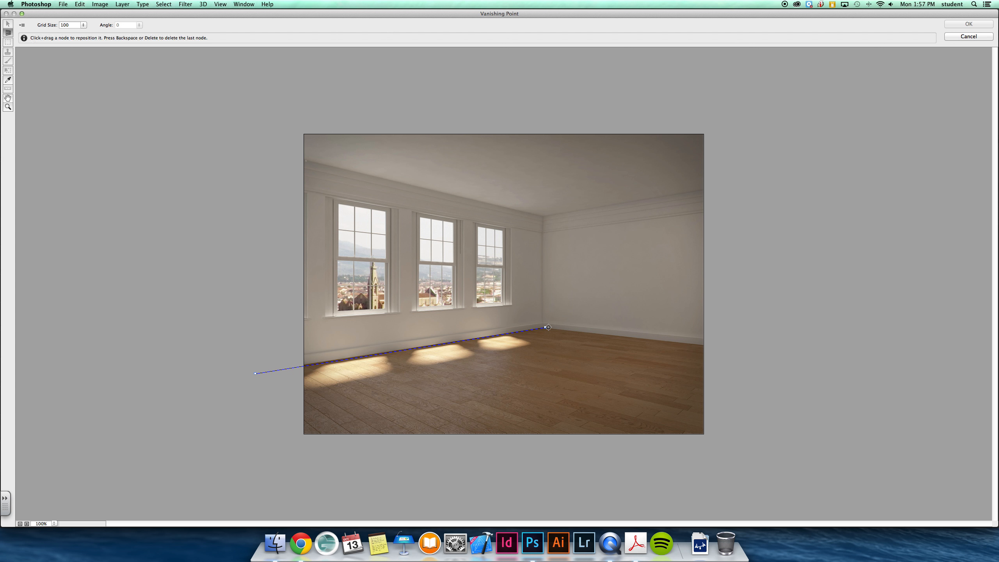
{"action": "left_click", "coordinate": [927, 371]}
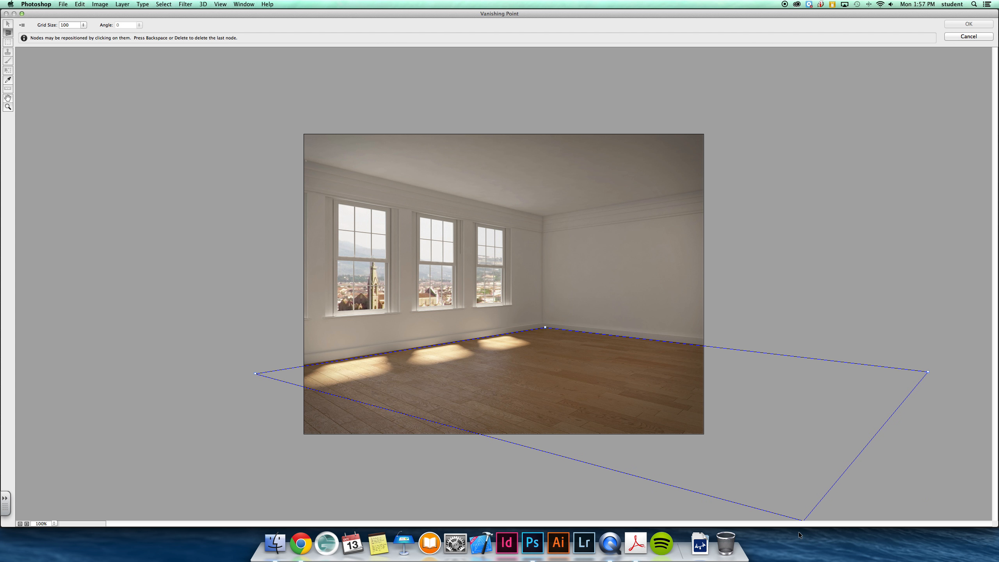
{"action": "left_click", "coordinate": [752, 505]}
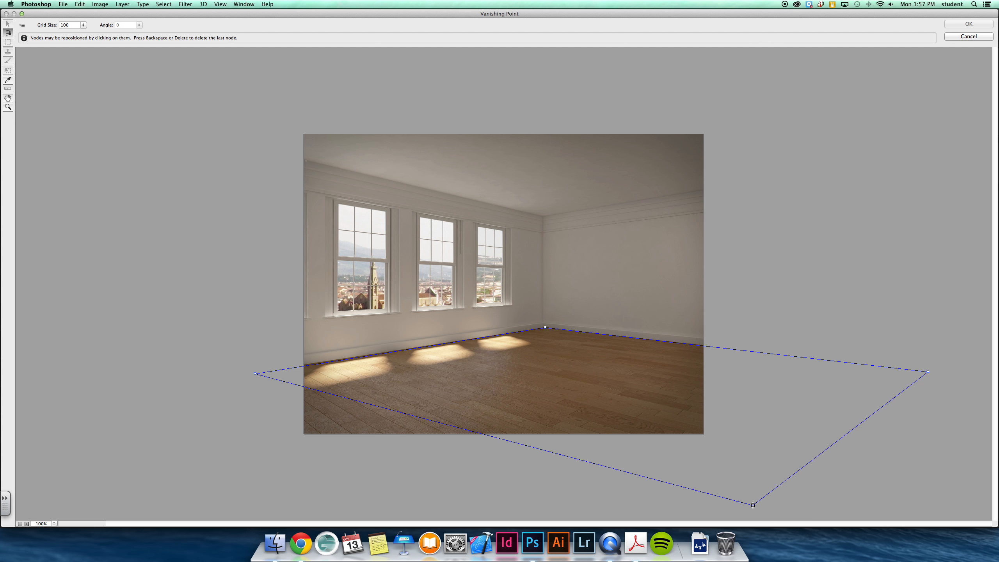
{"action": "key", "text": "super+minus"}
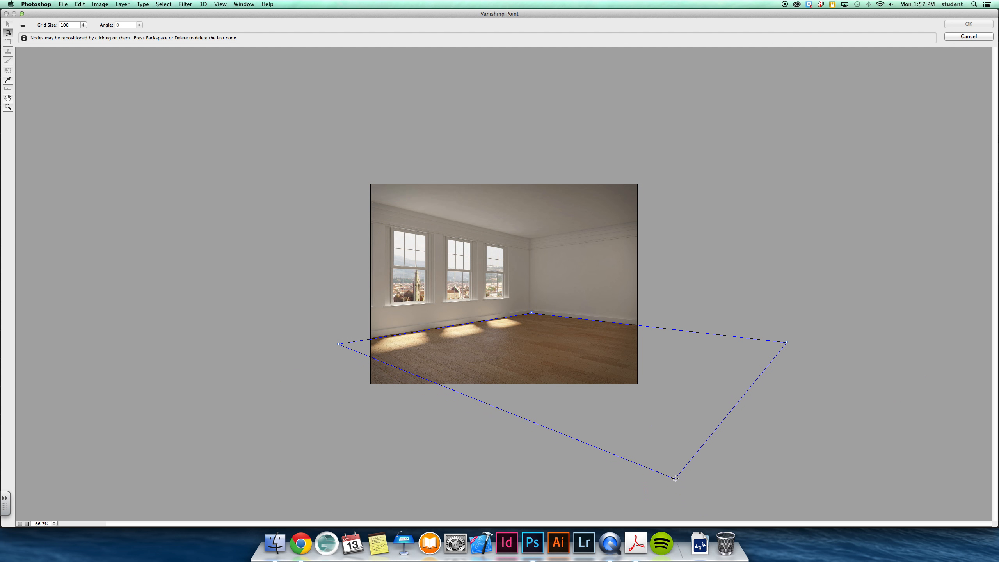
{"action": "left_click", "coordinate": [665, 462]}
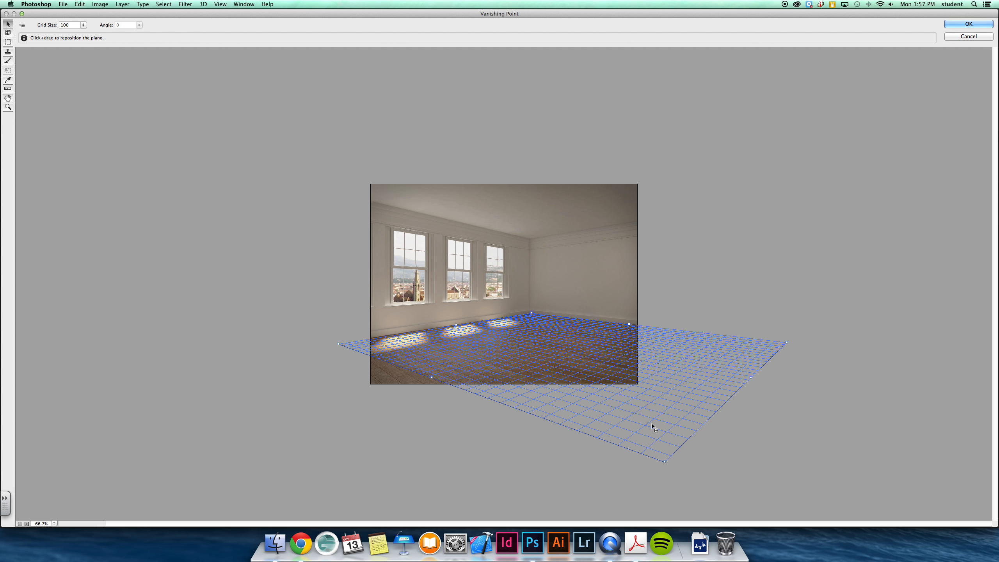
Adjust the corners and edges of the perspective plane until its grid covers the whole visible floor
{"action": "left_click_drag", "start_coordinate": [665, 462], "coordinate": [638, 469]}
{"action": "left_click", "coordinate": [659, 374]}
{"action": "left_click_drag", "start_coordinate": [419, 377], "coordinate": [380, 395]}
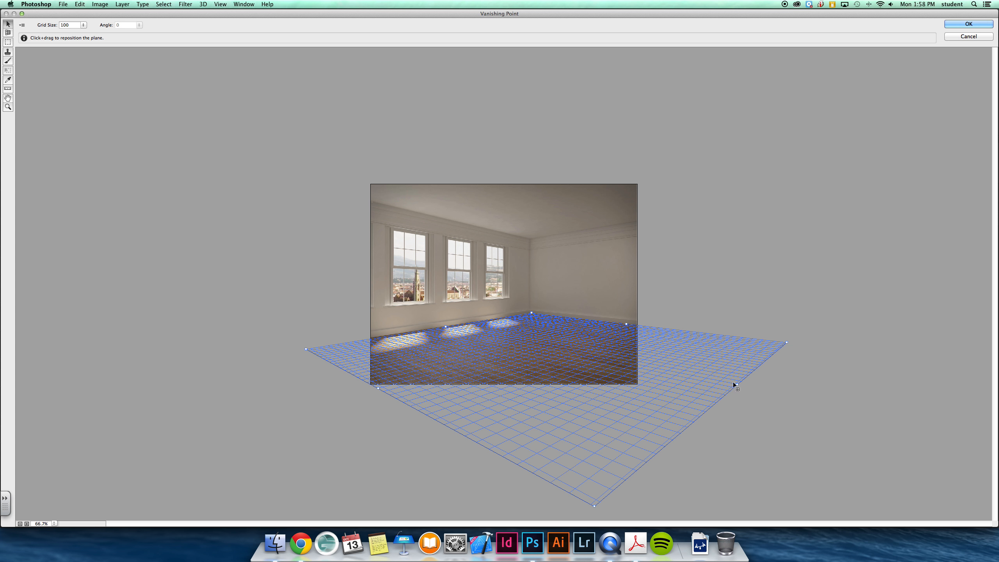
{"action": "left_click_drag", "start_coordinate": [736, 384], "coordinate": [673, 367]}
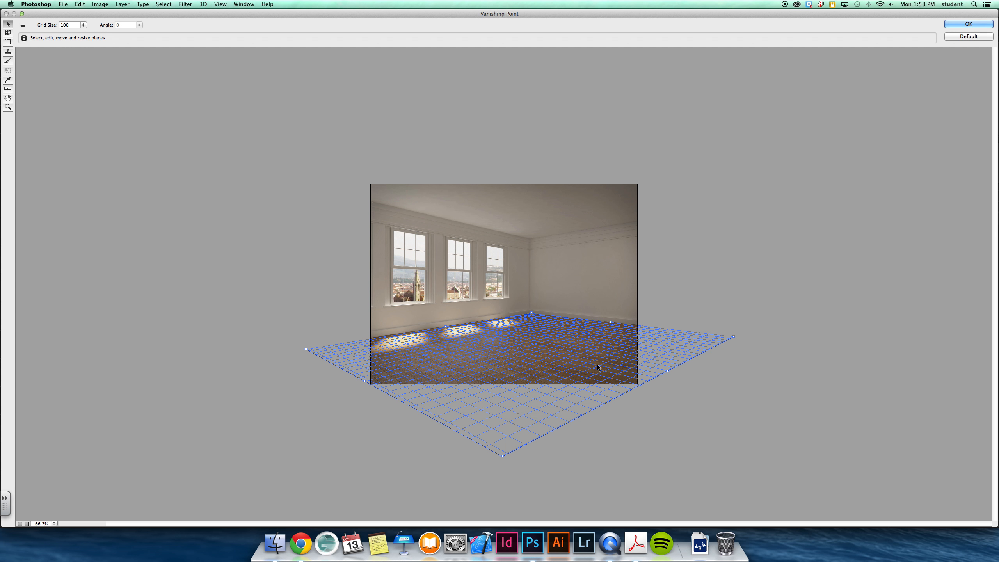
Paste the rug into Vanishing Point, scale and rotate it in perspective on the middle of the floor, and apply the filter
{"action": "key", "text": "super+v"}
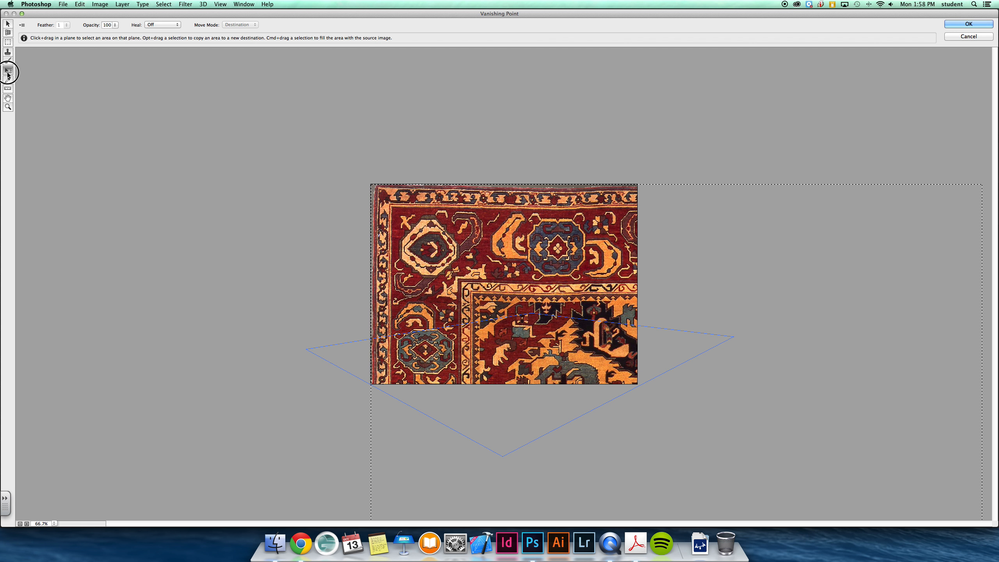
{"action": "left_click", "coordinate": [8, 70]}
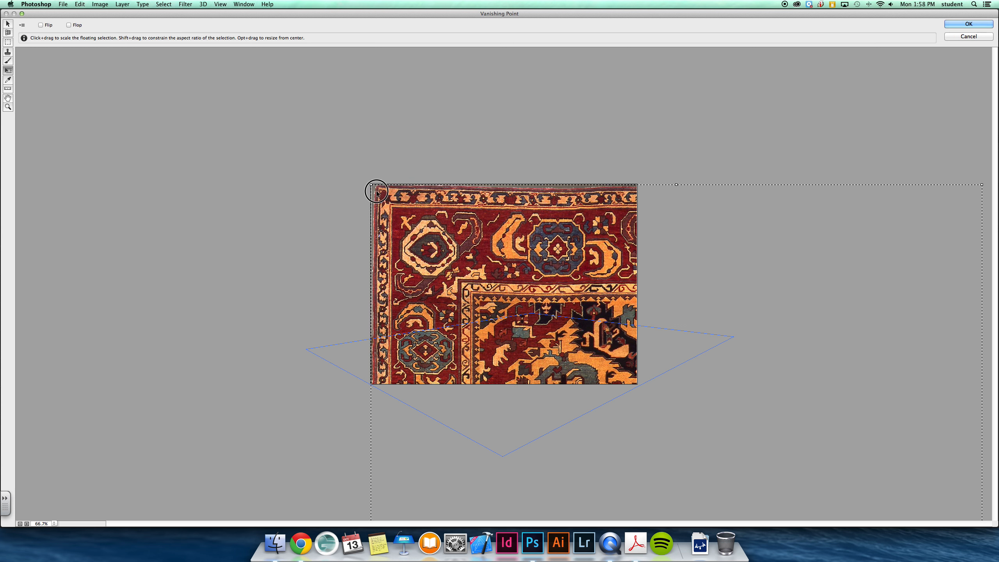
{"action": "left_click_drag", "start_coordinate": [374, 189], "coordinate": [561, 314]}
{"action": "left_click_drag", "start_coordinate": [604, 464], "coordinate": [574, 345]}
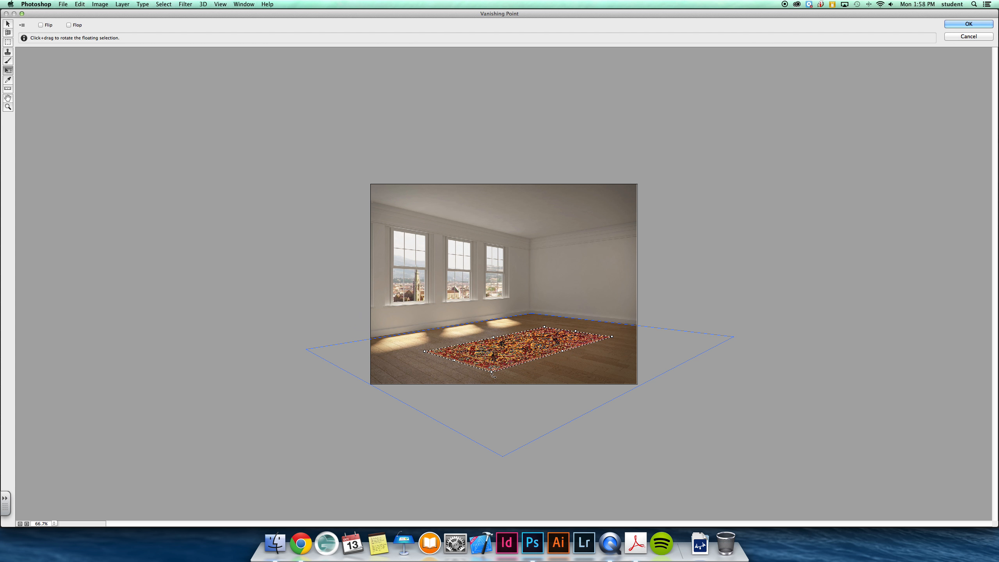
{"action": "left_click_drag", "start_coordinate": [492, 372], "coordinate": [509, 355]}
{"action": "key", "text": "Return"}
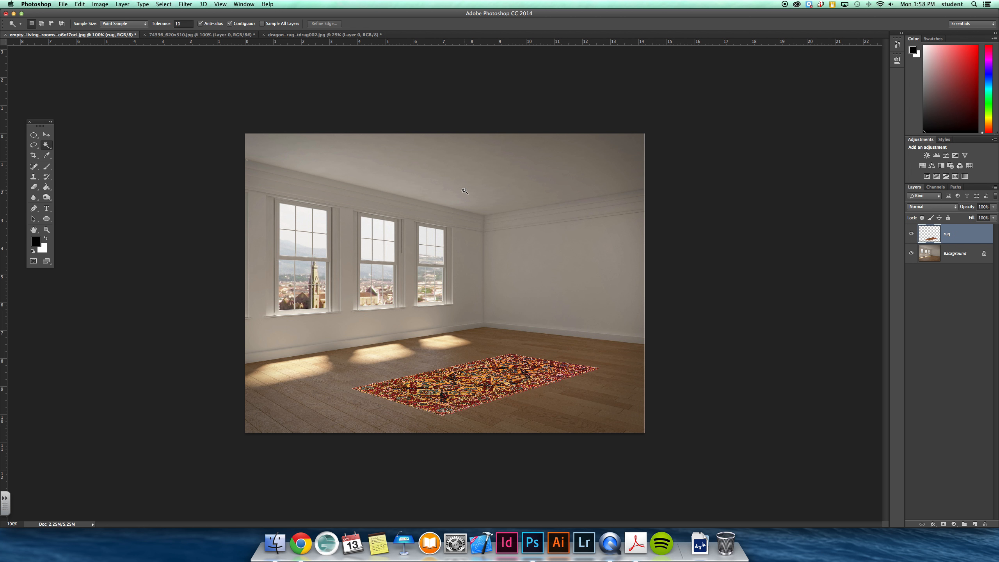
{"action": "left_click", "coordinate": [101, 4]}
{"action": "mouse_move", "coordinate": [149, 26]}
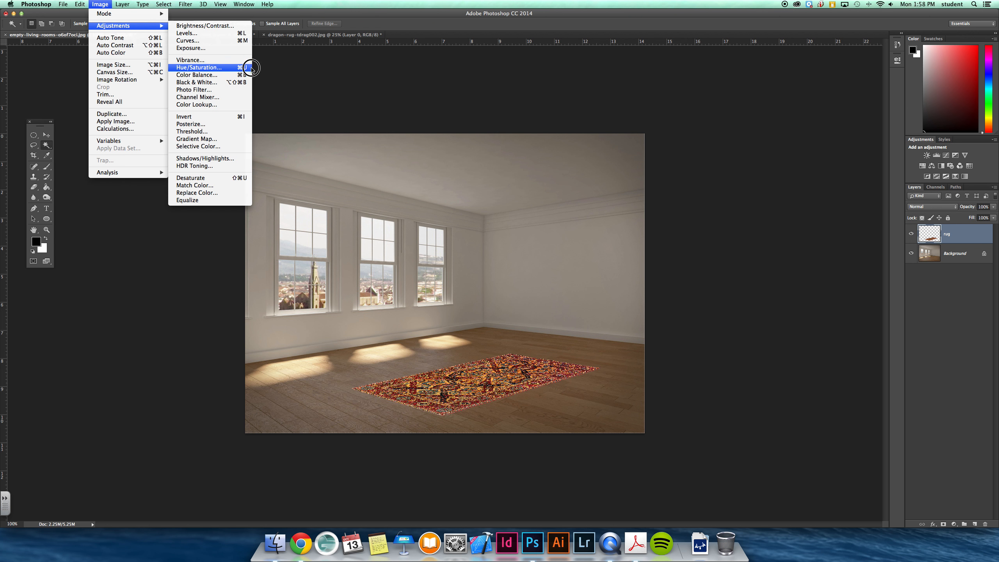
{"action": "left_click", "coordinate": [204, 26]}
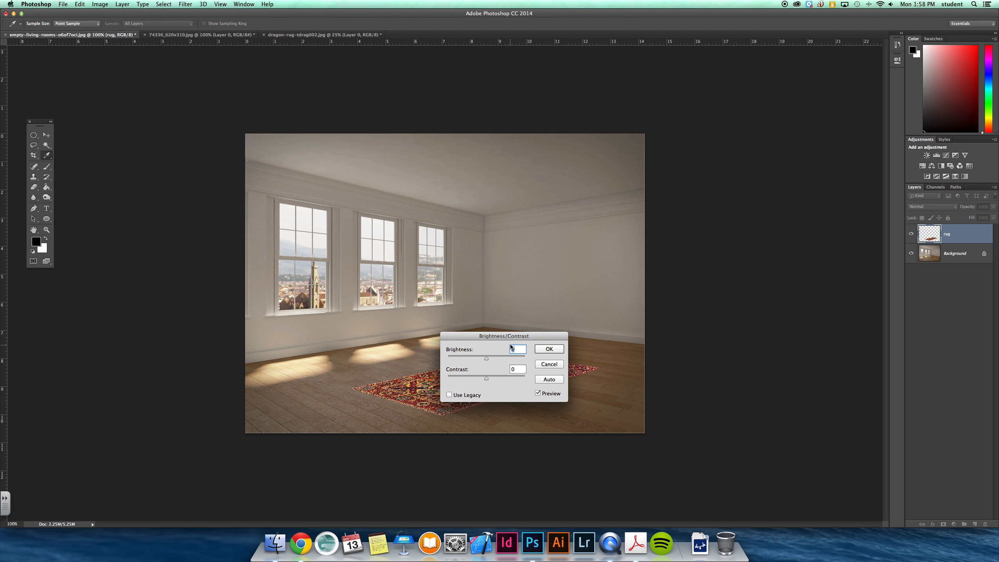
{"action": "left_click_drag", "start_coordinate": [511, 337], "coordinate": [829, 326]}
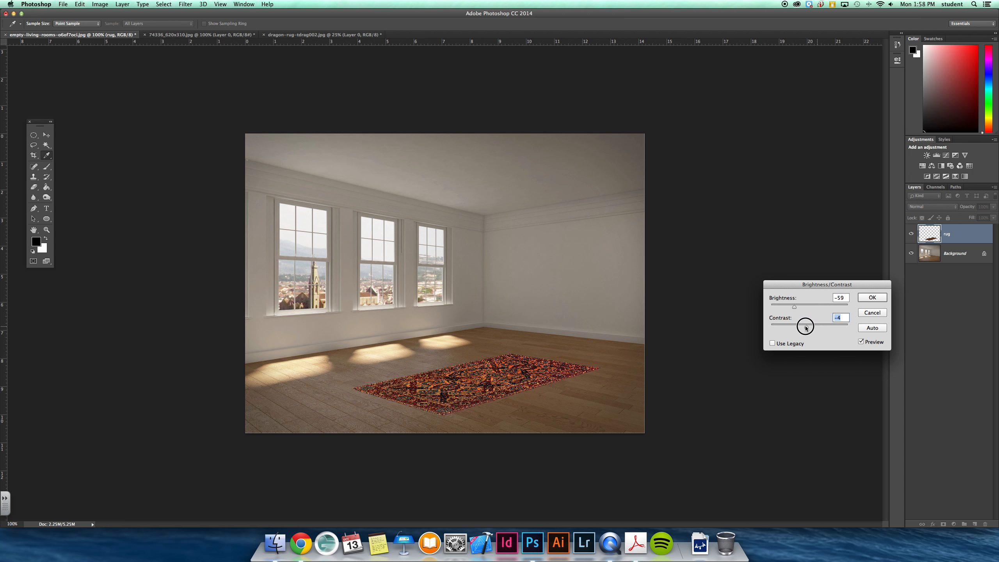
{"action": "left_click", "coordinate": [881, 315]}
{"action": "key", "text": "w"}
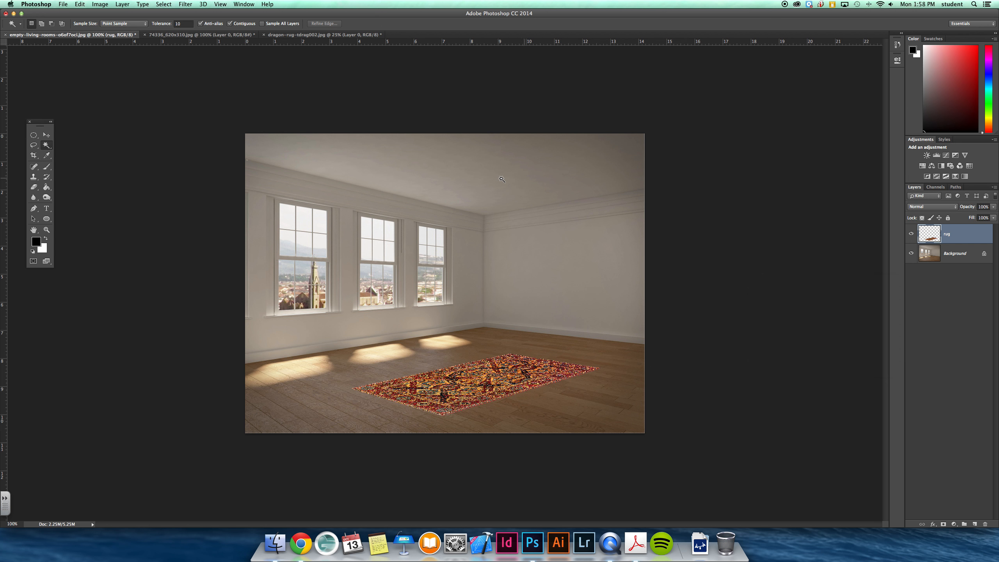
In 74336_620x310.jpg, select the television without its stand using the Rectangular Marquee tool and copy it
{"action": "left_click", "coordinate": [226, 35]}
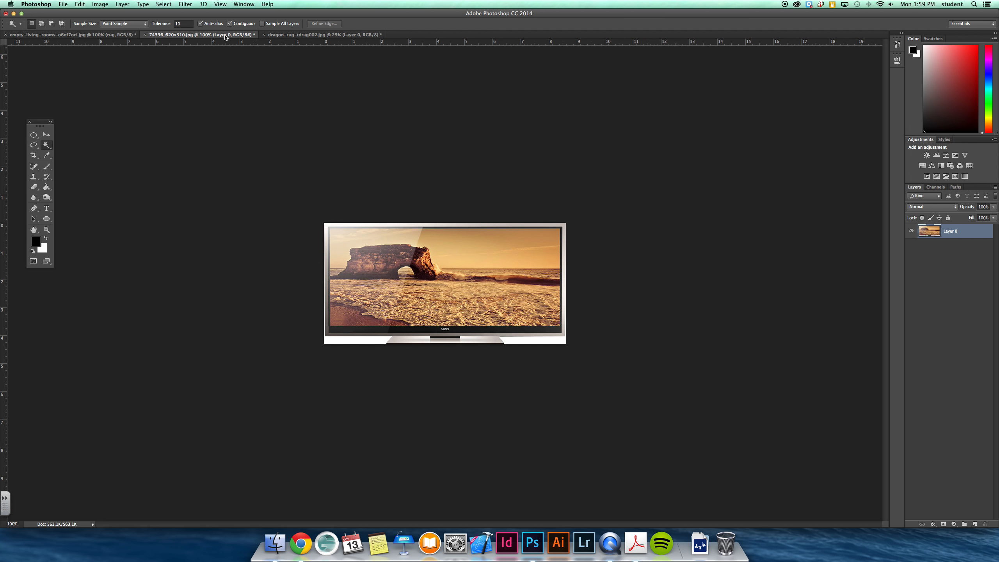
{"action": "left_click", "coordinate": [34, 144]}
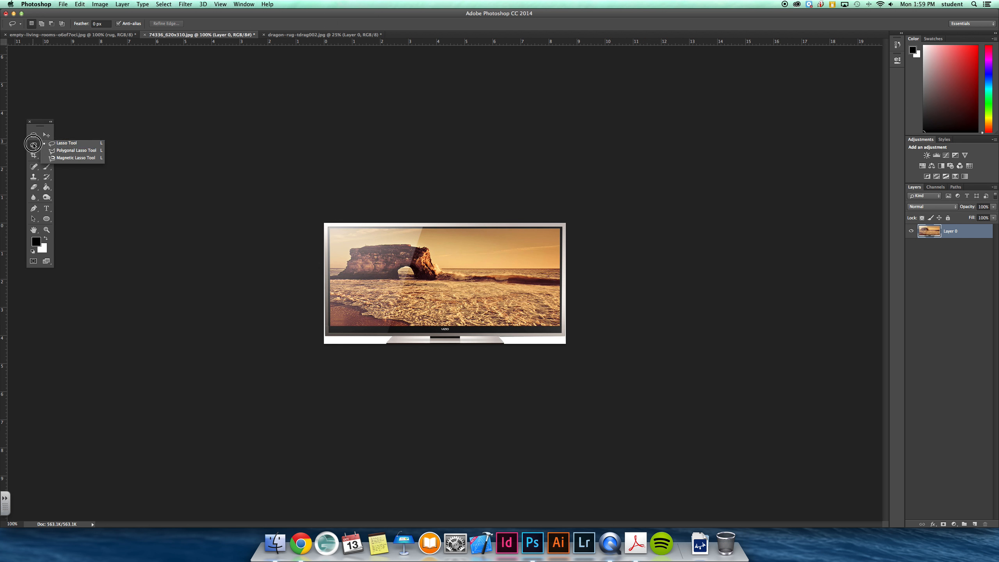
{"action": "left_click", "coordinate": [36, 136]}
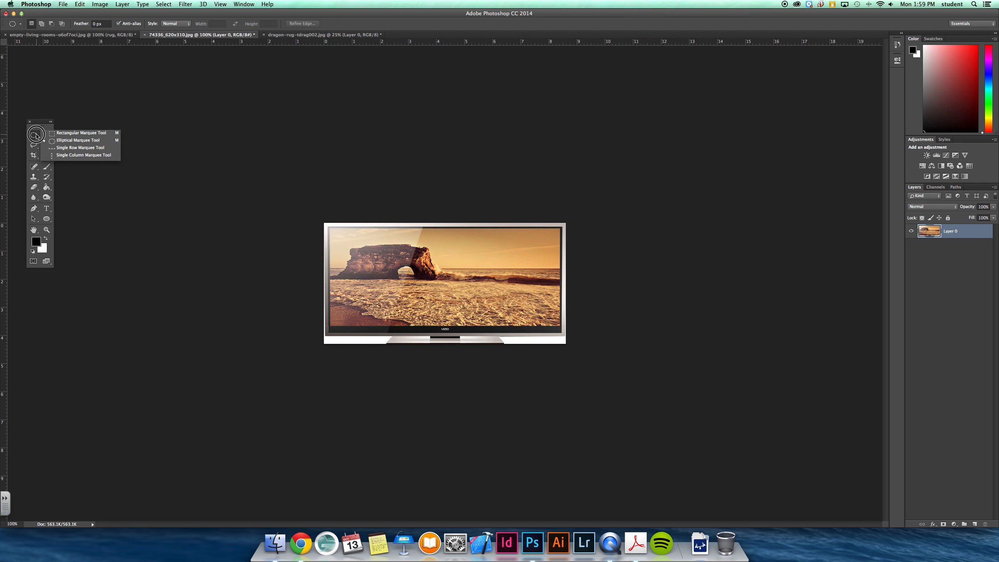
{"action": "left_click", "coordinate": [62, 134]}
{"action": "left_click_drag", "start_coordinate": [322, 222], "coordinate": [574, 335]}
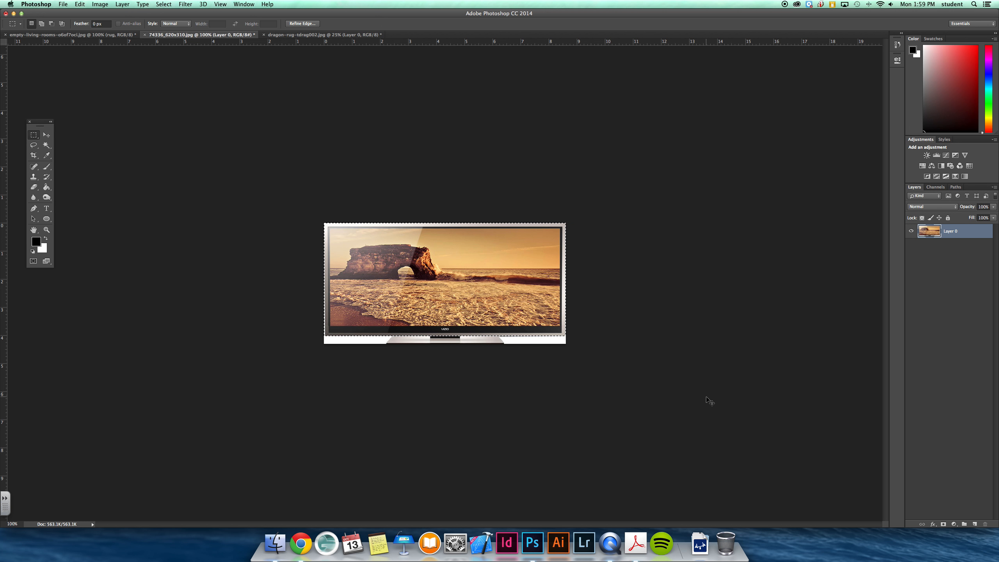
{"action": "key", "text": "super+c"}
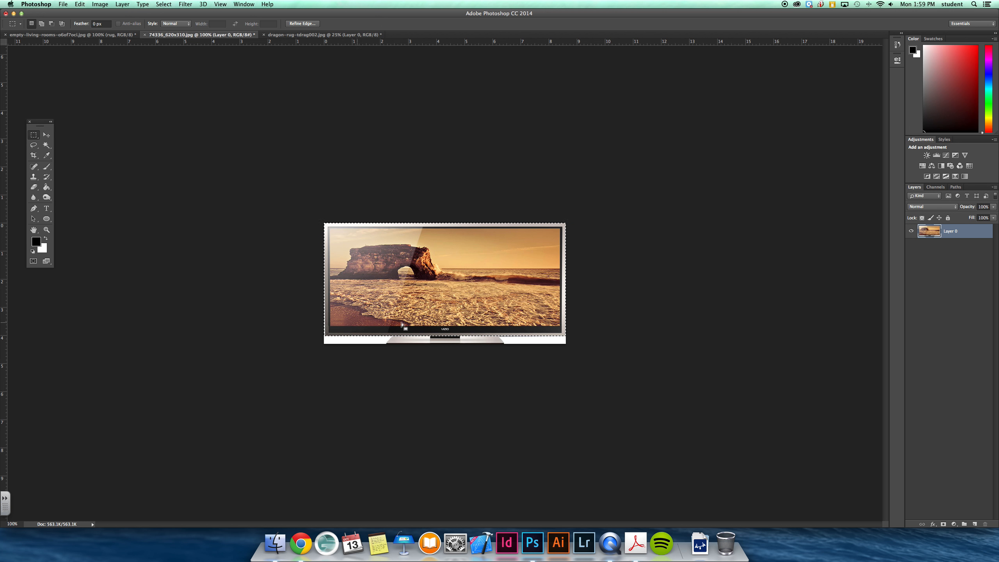
Add a new layer above the rug in the living room image and open the Vanishing Point filter
{"action": "left_click", "coordinate": [82, 34]}
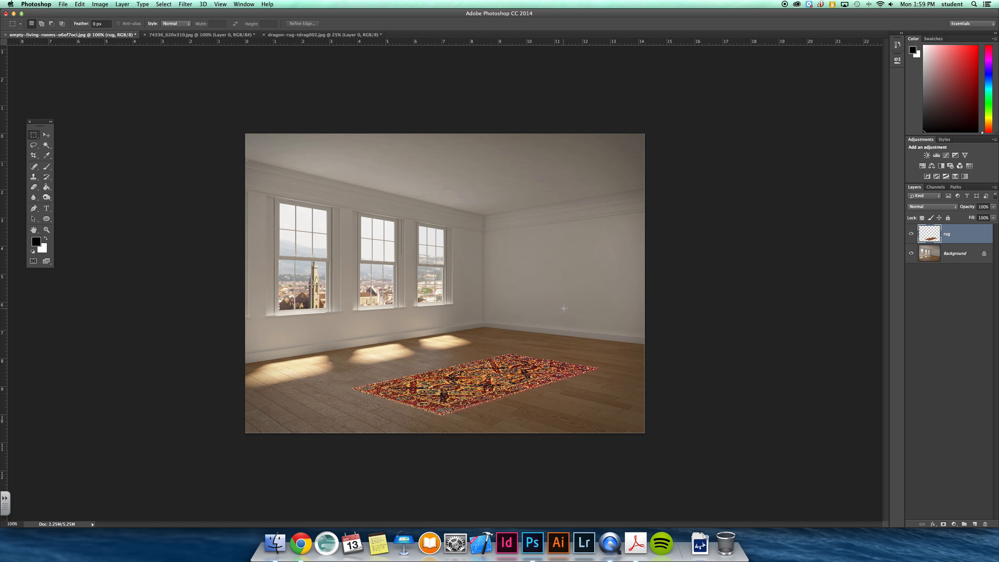
{"action": "left_click", "coordinate": [976, 524]}
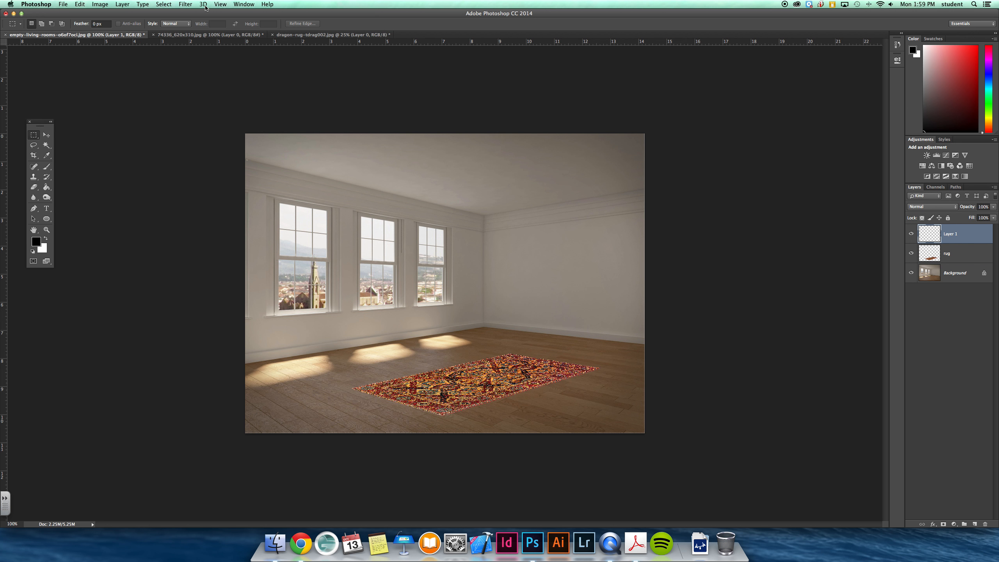
{"action": "left_click", "coordinate": [186, 4]}
{"action": "left_click", "coordinate": [197, 75]}
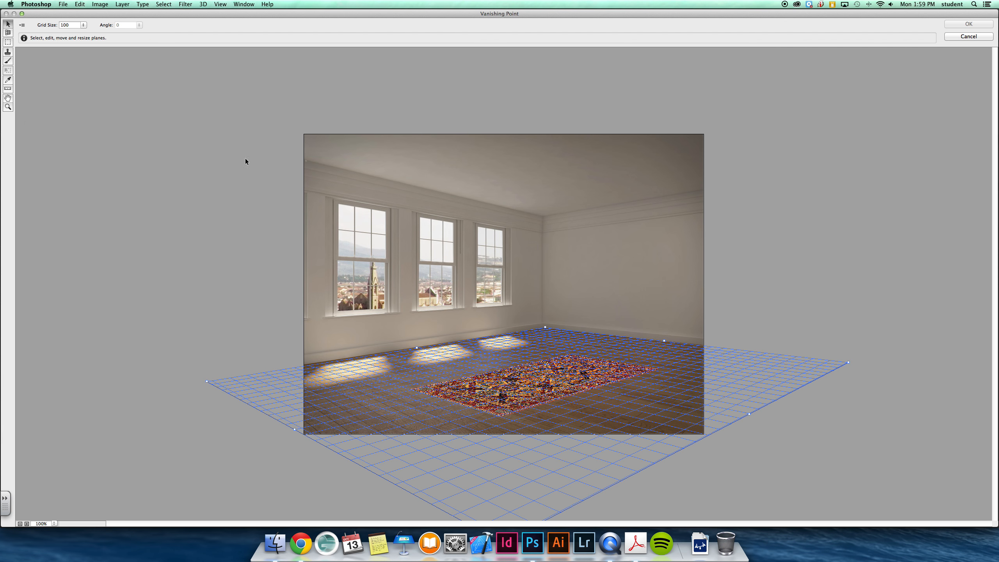
Delete the floor plane and create a new perspective plane over the plain wall beside the windows, extending past the image edge
{"action": "key", "text": "BackSpace"}
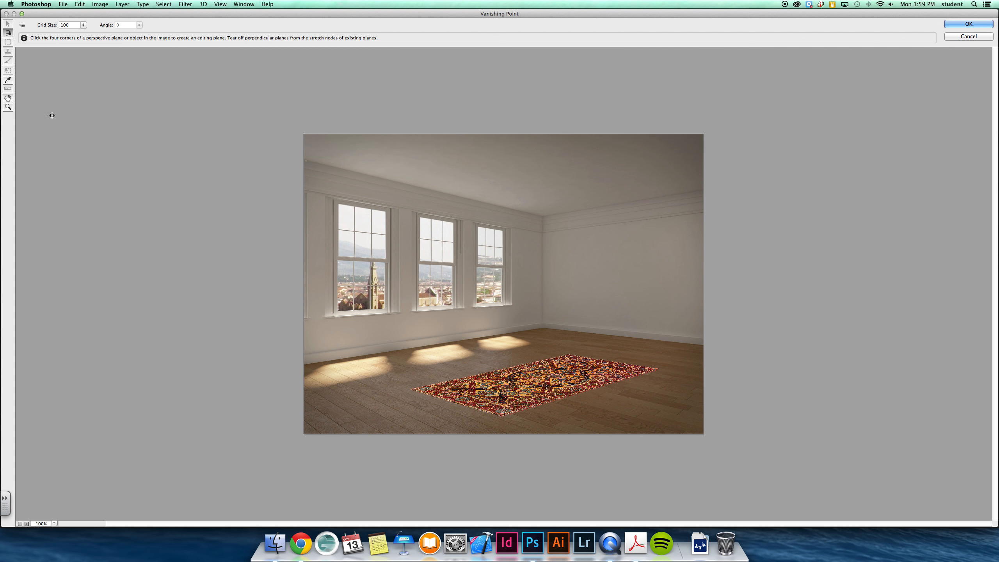
{"action": "left_click", "coordinate": [541, 233]}
{"action": "left_click", "coordinate": [542, 323]}
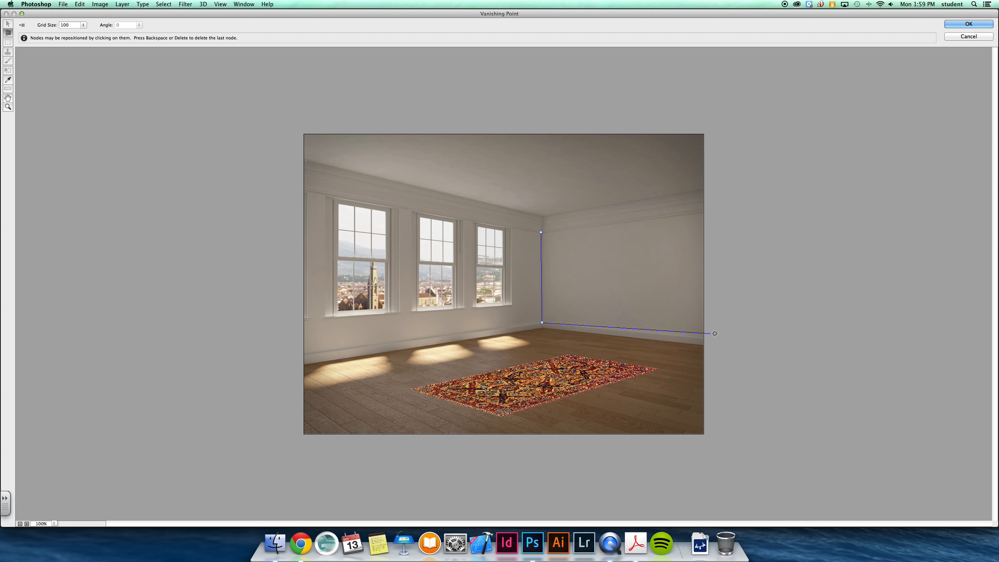
{"action": "left_click", "coordinate": [733, 339]}
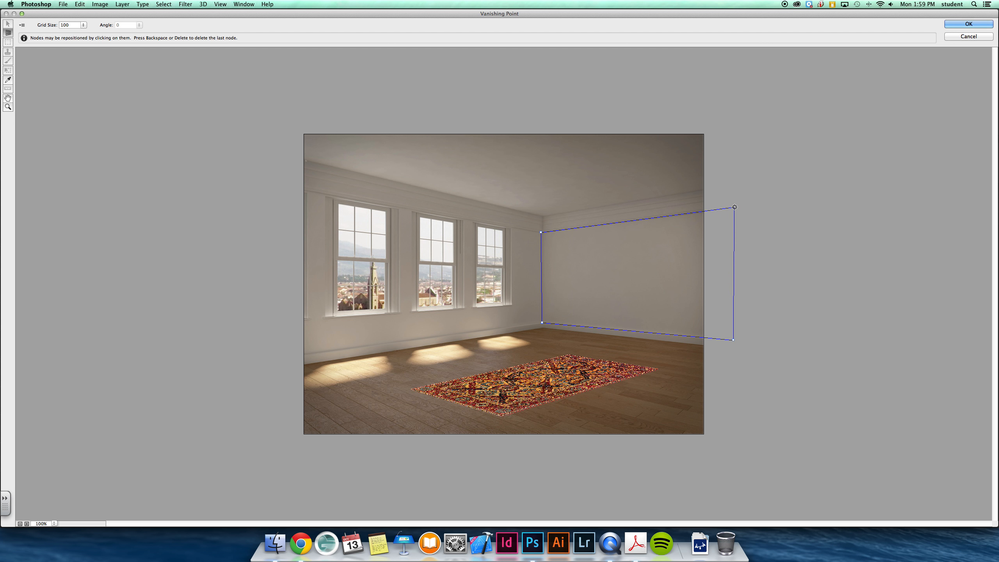
{"action": "left_click", "coordinate": [734, 206]}
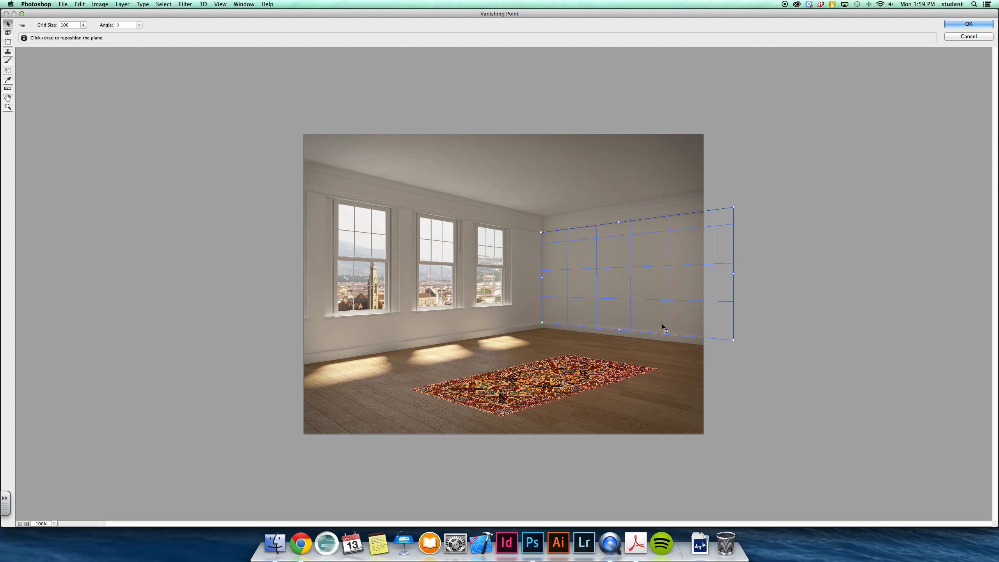
Paste the television onto the wall plane, scale it down in perspective to hang mid-wall, and apply the filter
{"action": "key", "text": "super+v"}
{"action": "left_click_drag", "start_coordinate": [465, 178], "coordinate": [604, 246]}
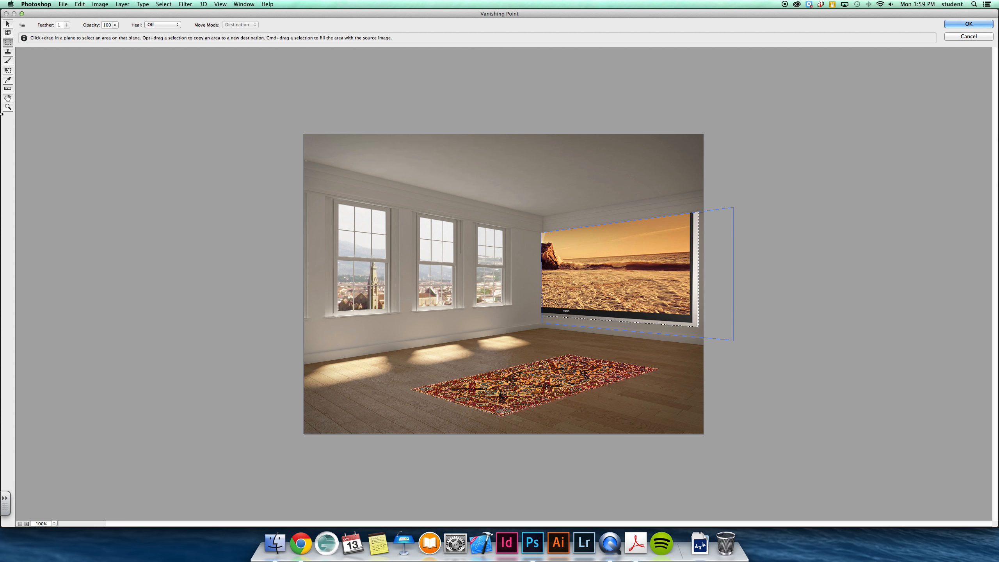
{"action": "left_click", "coordinate": [7, 71]}
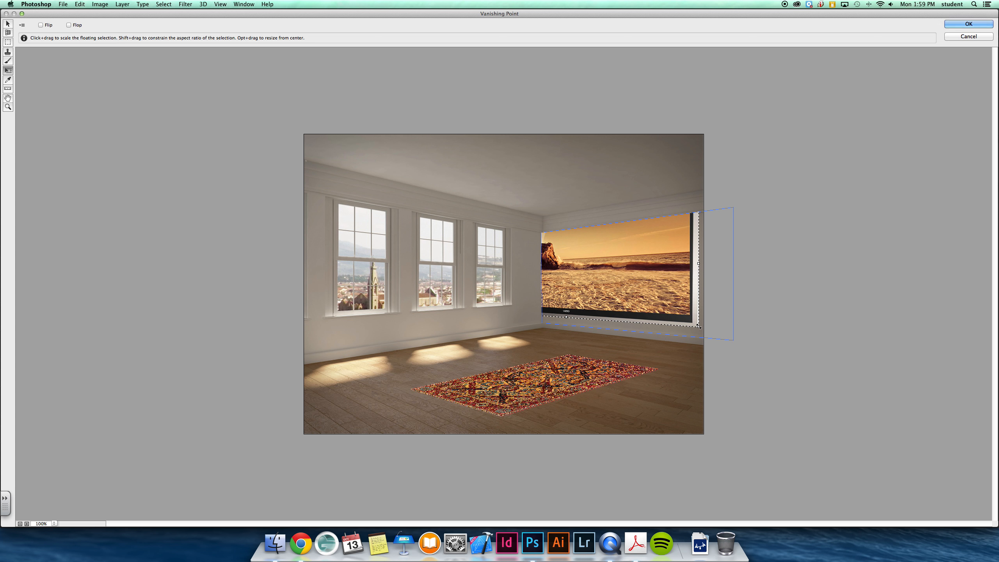
{"action": "left_click_drag", "start_coordinate": [698, 326], "coordinate": [647, 279]}
{"action": "key", "text": "Return"}
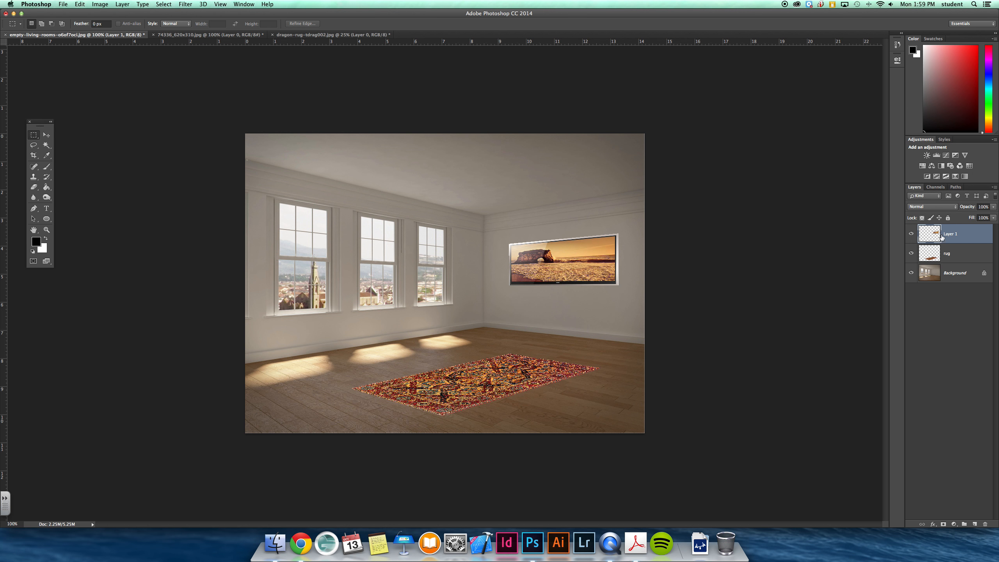
Darken the television layer slightly by lowering its brightness with a Brightness/Contrast adjustment
{"action": "left_click_drag", "start_coordinate": [100, 4], "coordinate": [234, 26]}
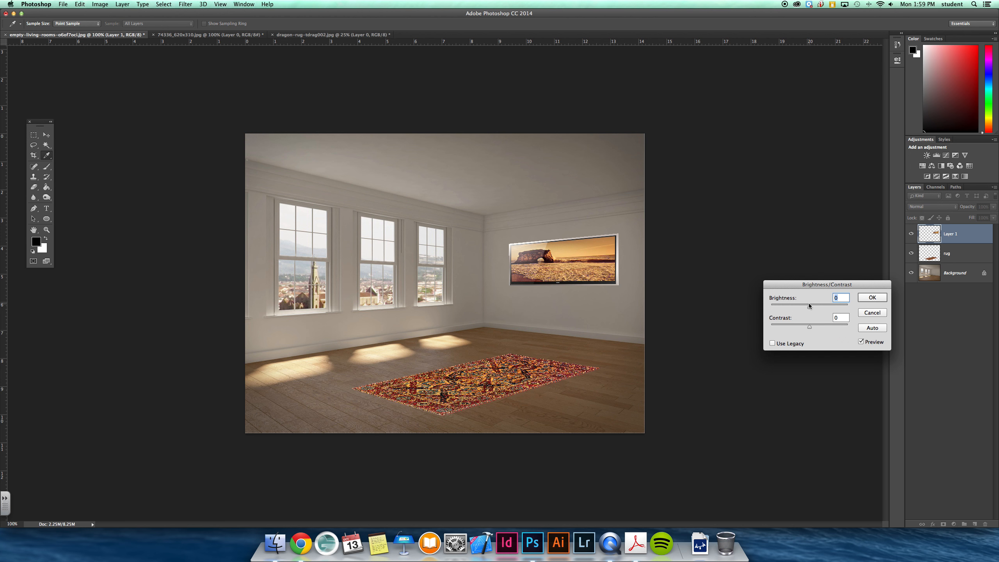
{"action": "left_click_drag", "start_coordinate": [810, 305], "coordinate": [794, 306]}
{"action": "key", "text": "Return"}
{"action": "key", "text": "m"}
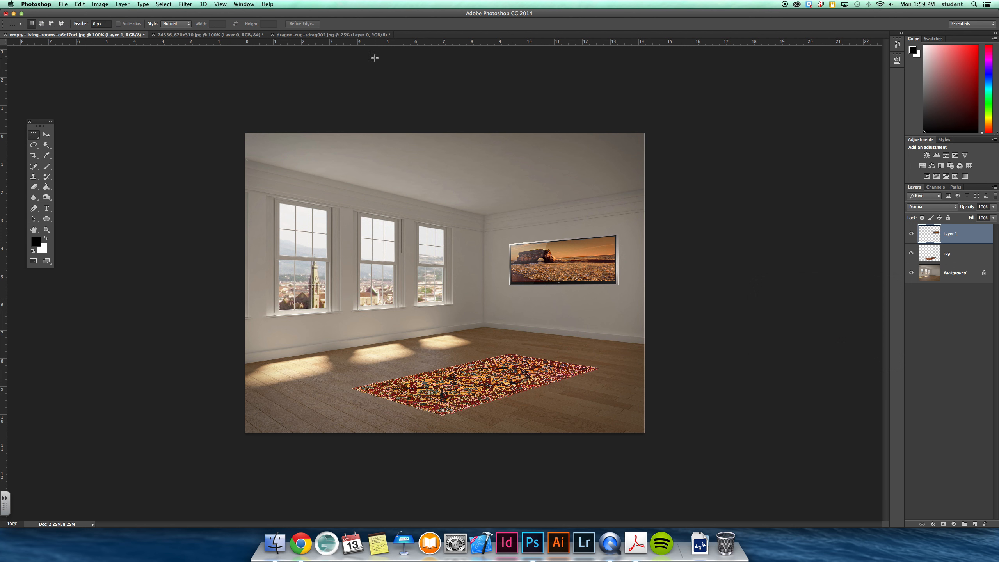